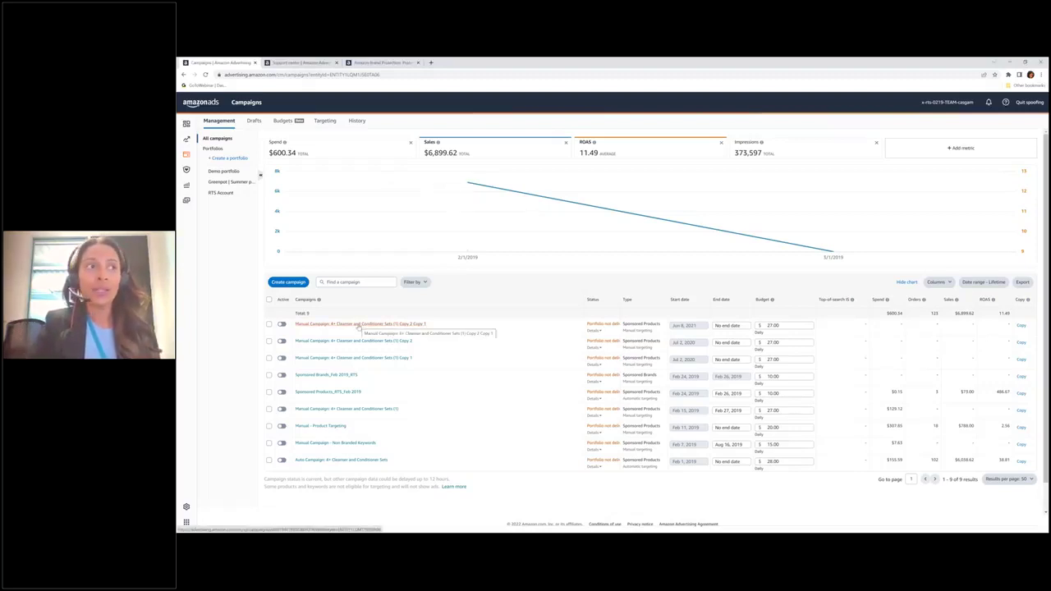
{"action": "left_click", "coordinate": [359, 326]}
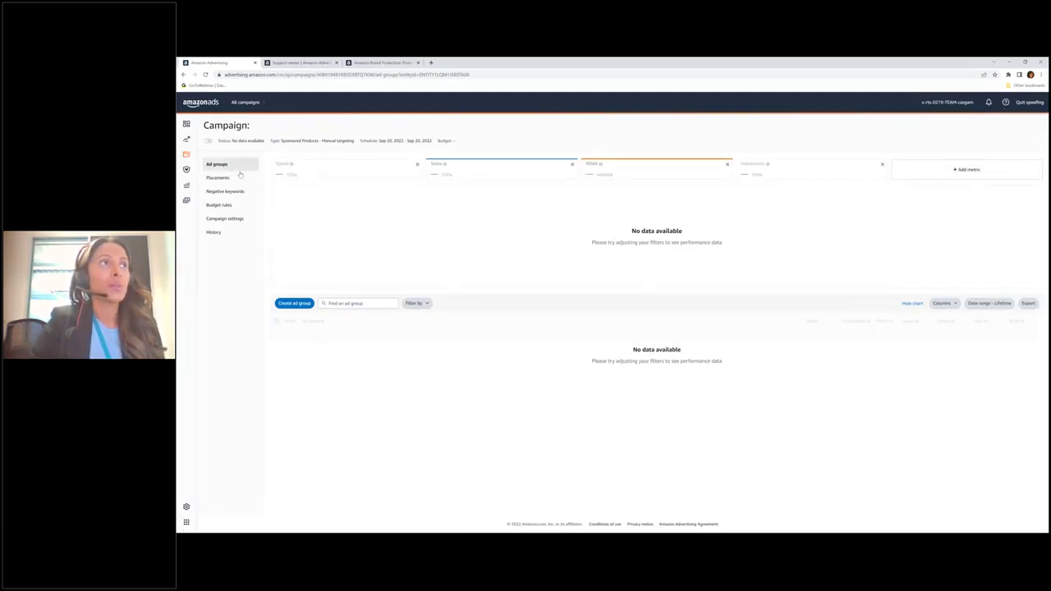
{"action": "left_click", "coordinate": [298, 74]}
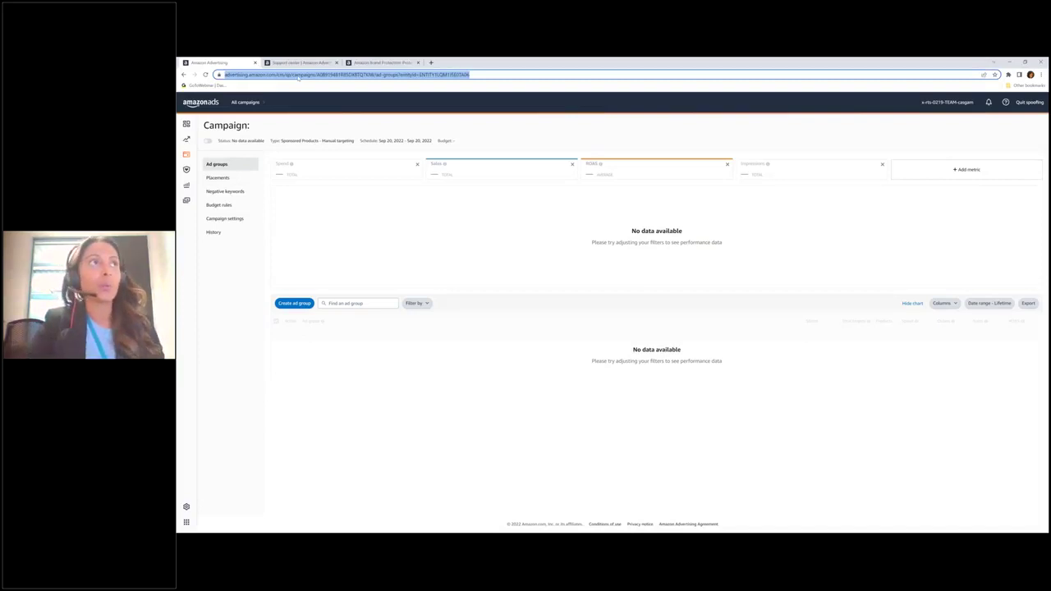
{"action": "key", "text": "Return"}
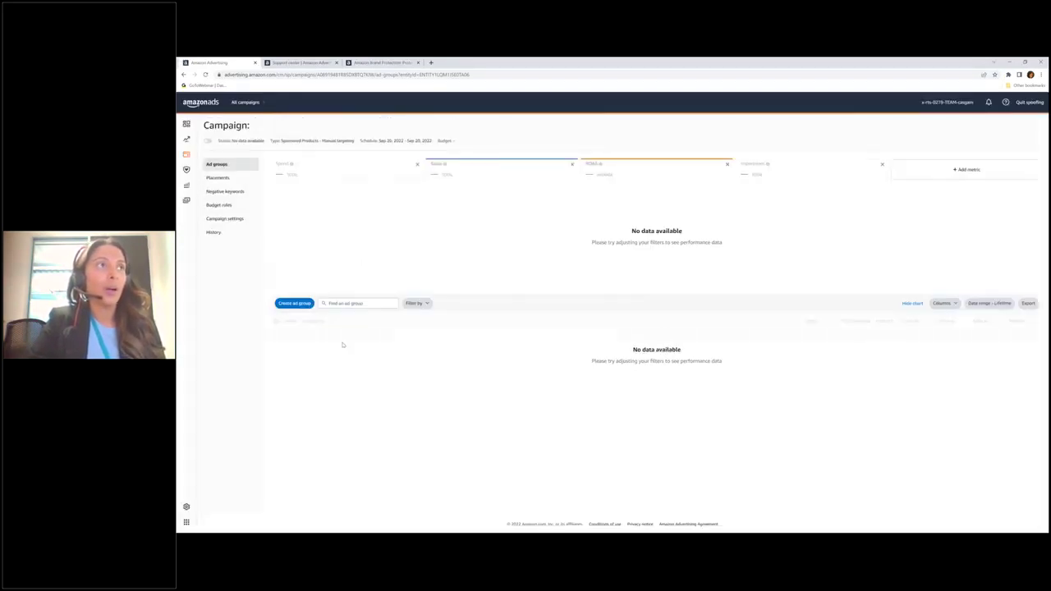
{"action": "left_click", "coordinate": [186, 155]}
{"action": "left_click", "coordinate": [227, 148]}
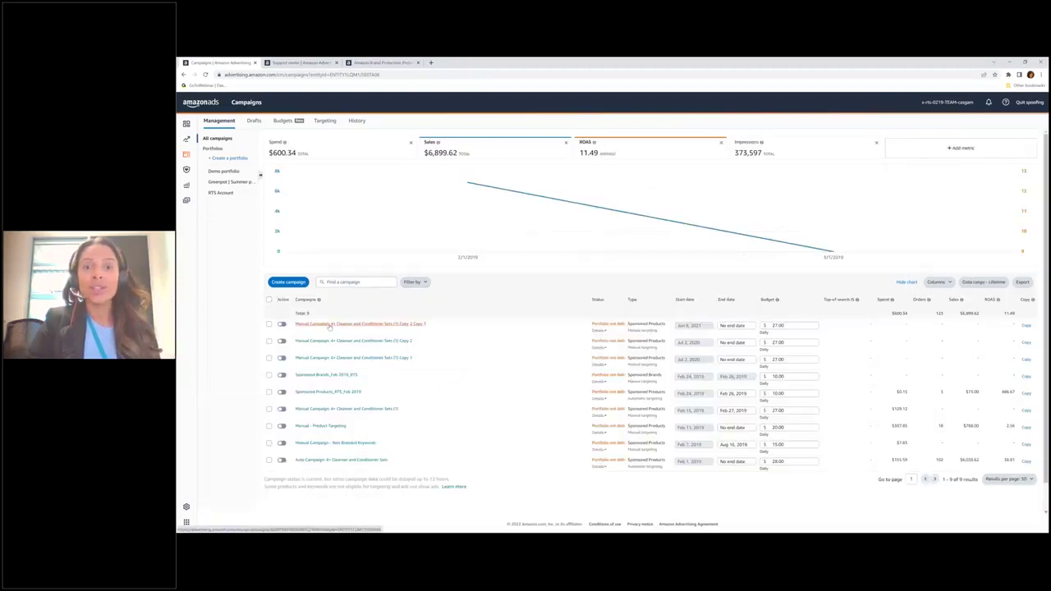
View the search terms of AdGroup1 in the campaign "Manual Campaign: 4+ Cleanser and Conditioner Sets (1) Copy 2 Copy 1" and check the column options
{"action": "left_click", "coordinate": [331, 325]}
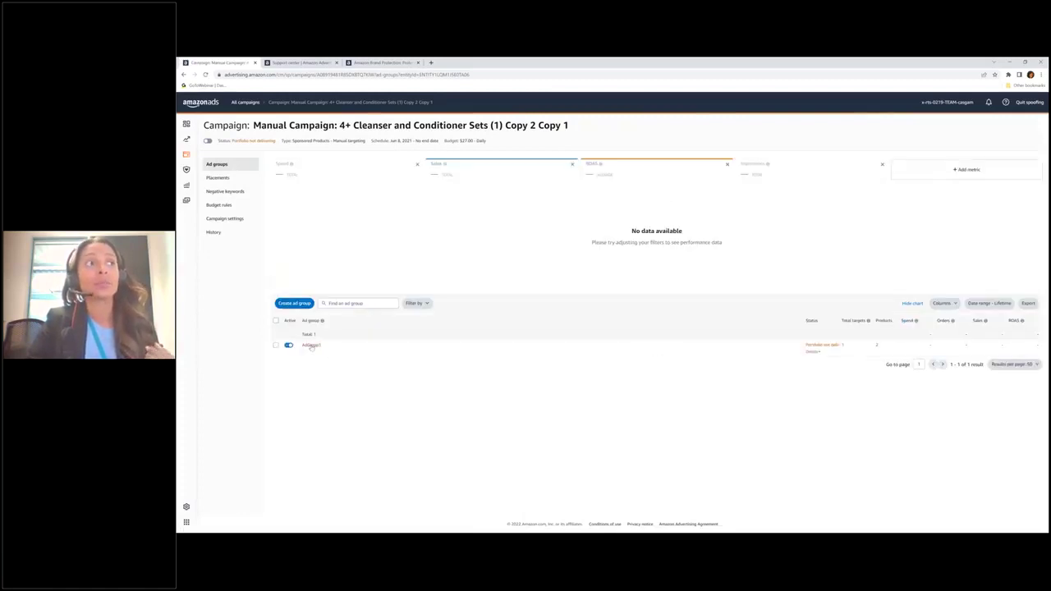
{"action": "left_click", "coordinate": [312, 345]}
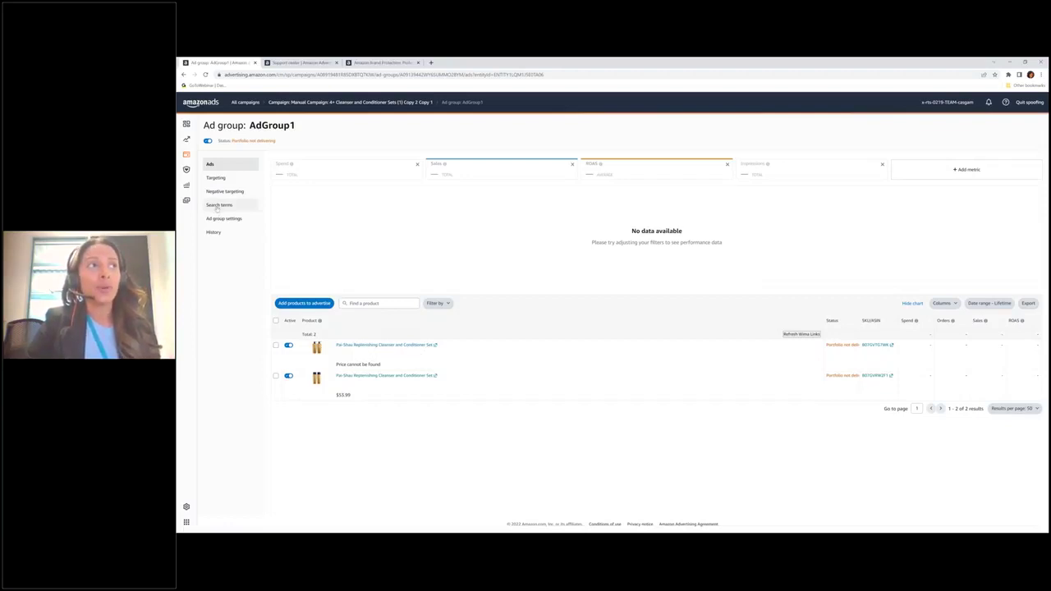
{"action": "left_click", "coordinate": [217, 205]}
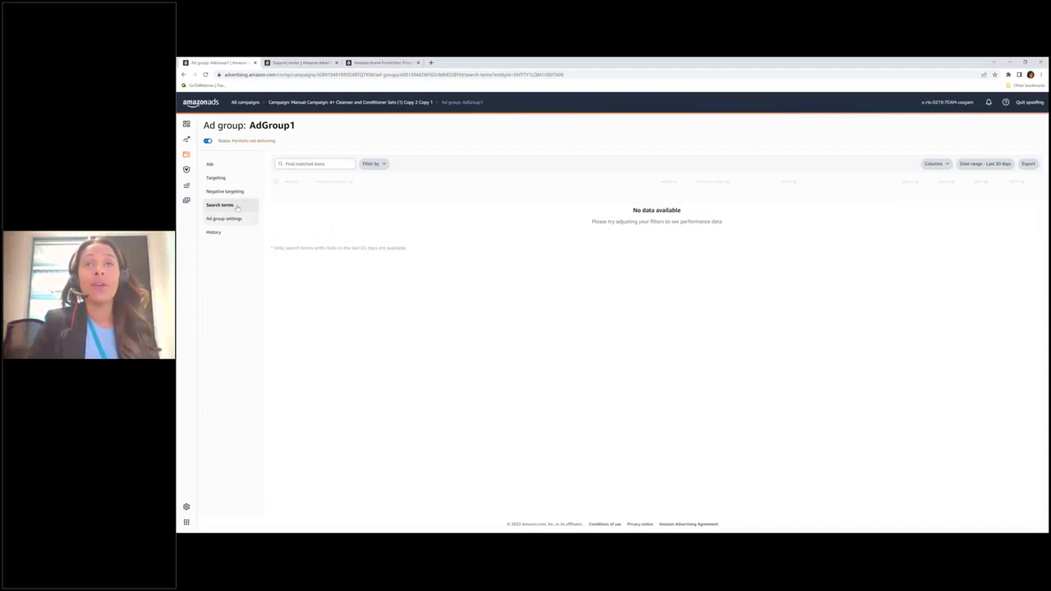
{"action": "left_click", "coordinate": [941, 165]}
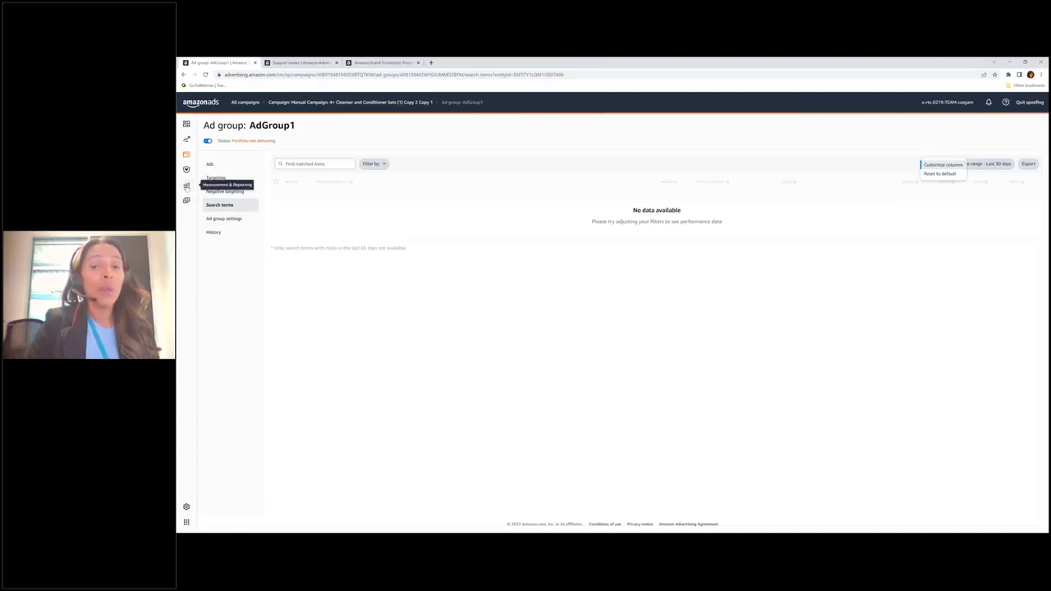
Draft a new Sponsored Products search term report for the last 30 days with a recurring monthly schedule, and close it without scheduling
{"action": "left_click", "coordinate": [186, 187]}
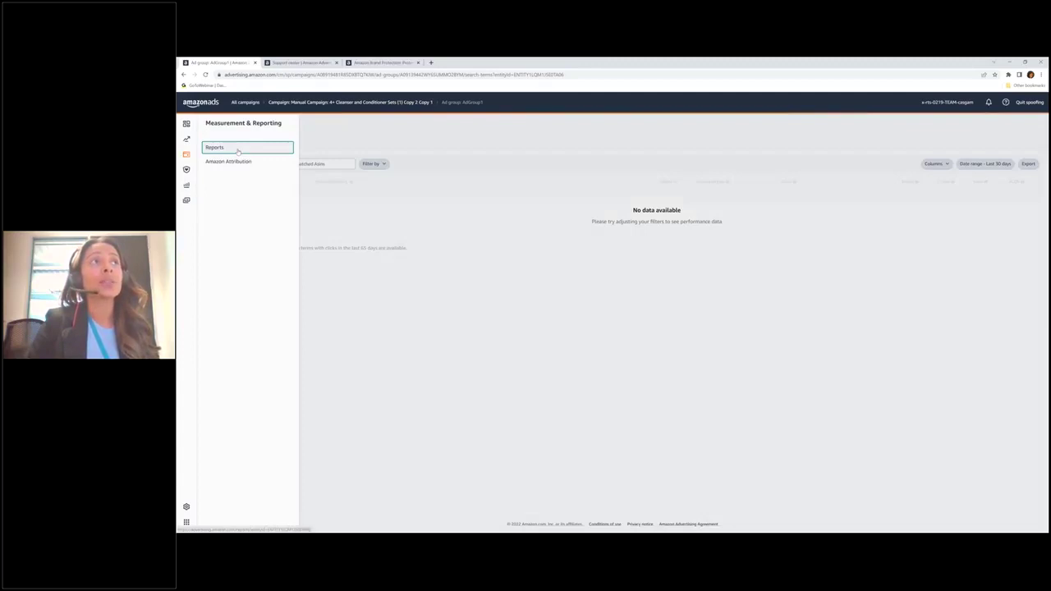
{"action": "left_click", "coordinate": [238, 149]}
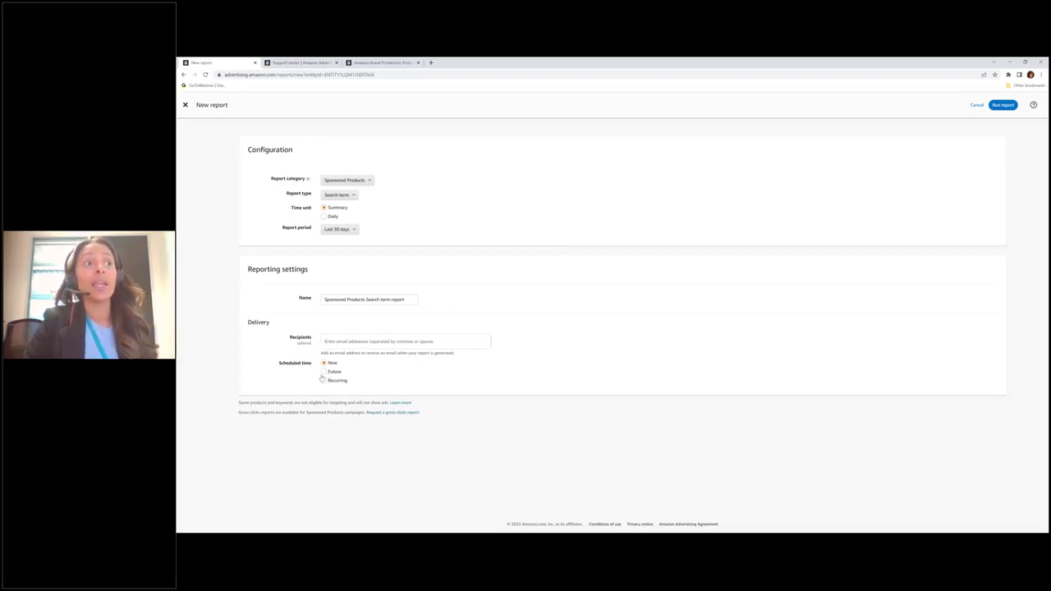
{"action": "left_click", "coordinate": [324, 373]}
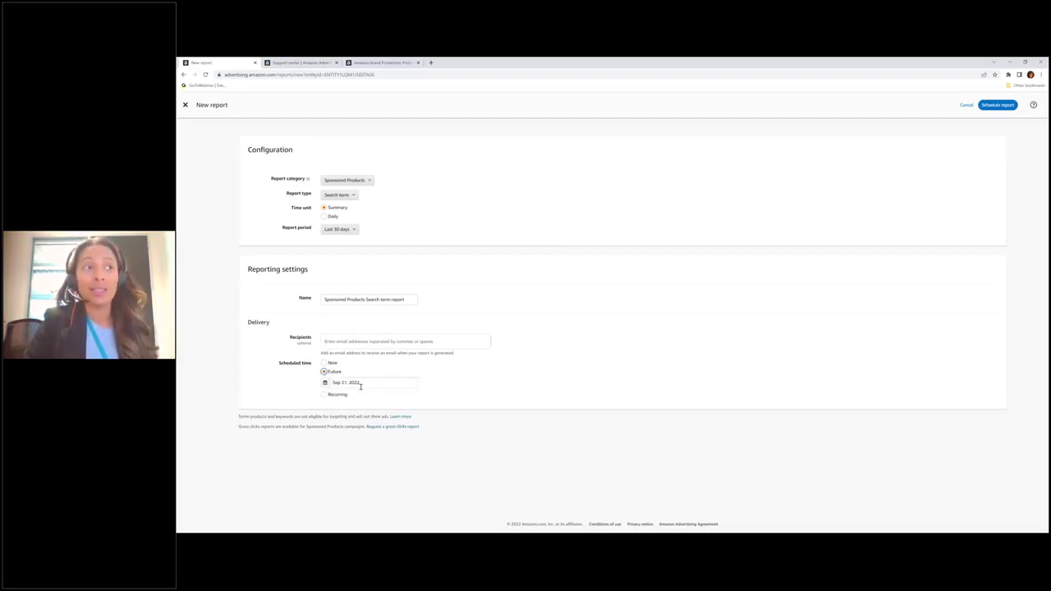
{"action": "left_click", "coordinate": [324, 395]}
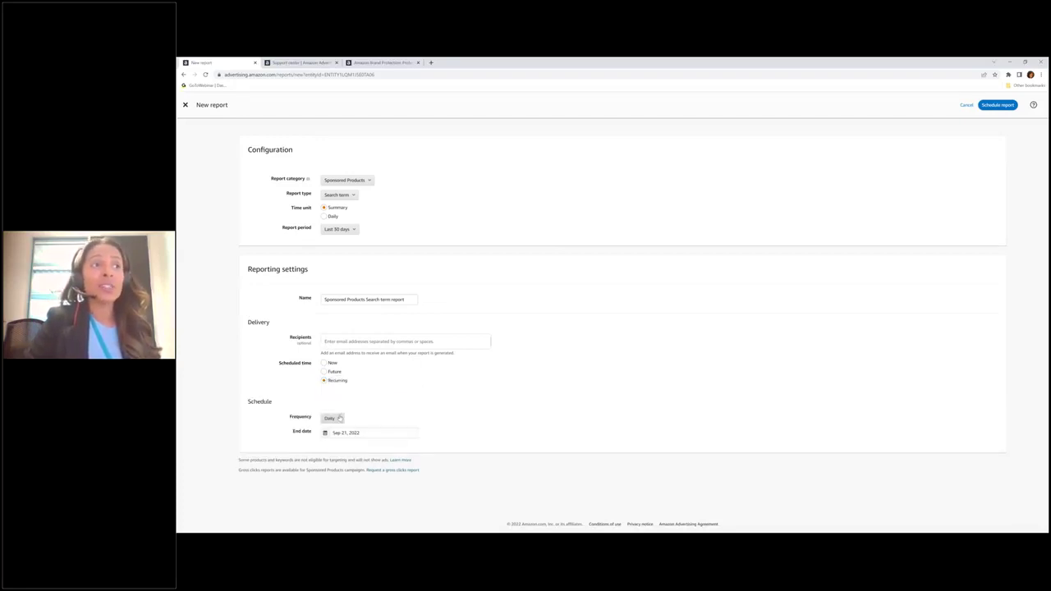
{"action": "left_click", "coordinate": [336, 418]}
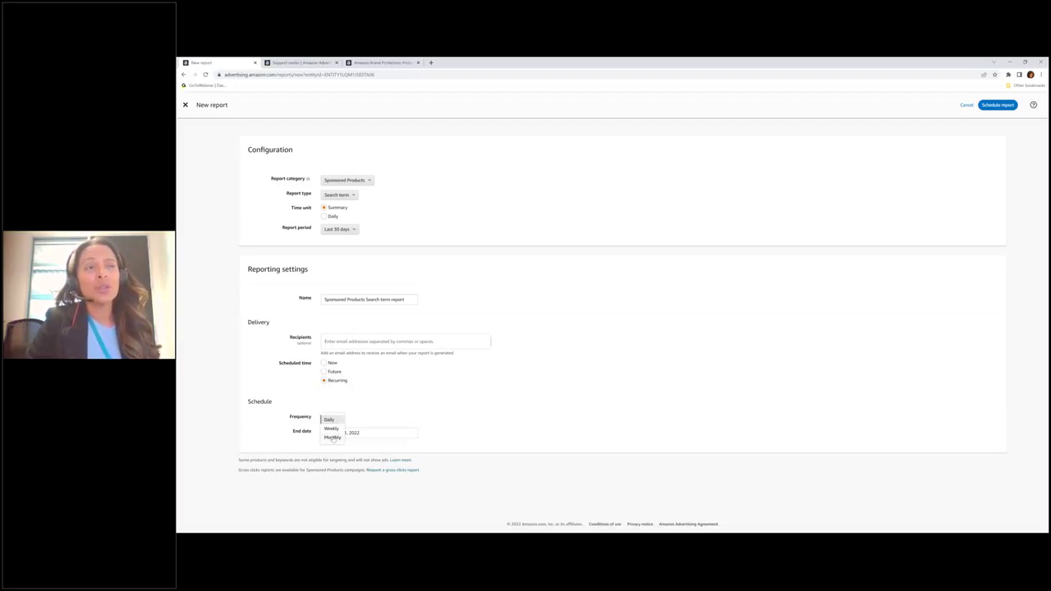
{"action": "left_click", "coordinate": [332, 437]}
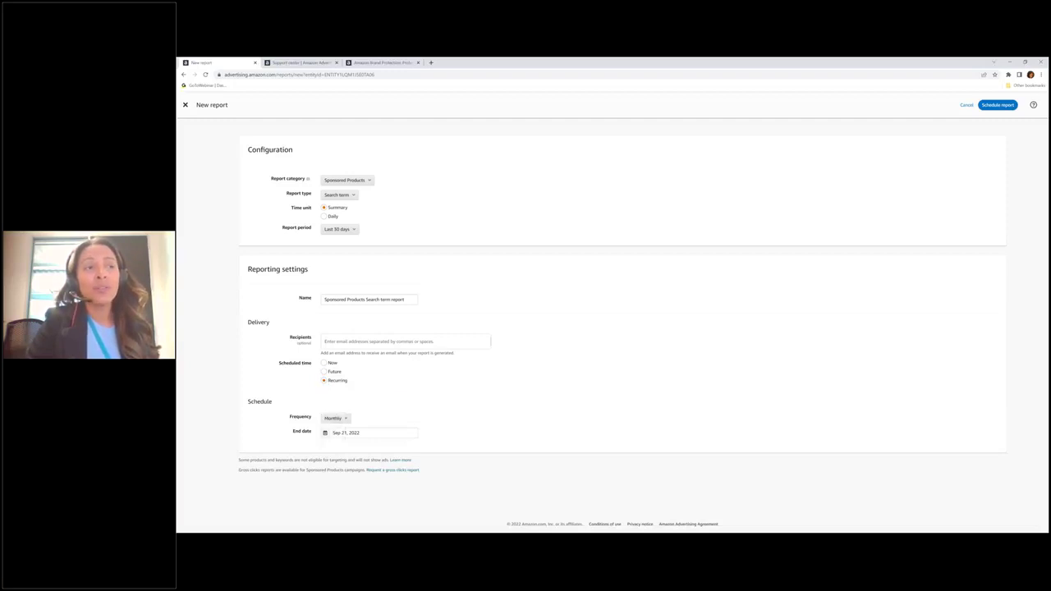
{"action": "left_click", "coordinate": [376, 432]}
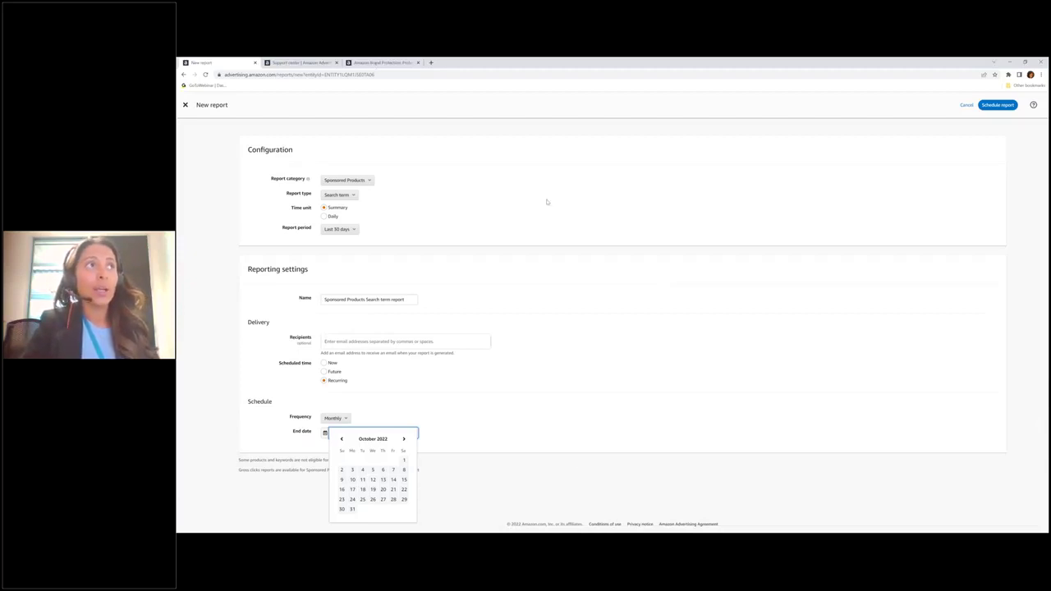
{"action": "left_click", "coordinate": [185, 105]}
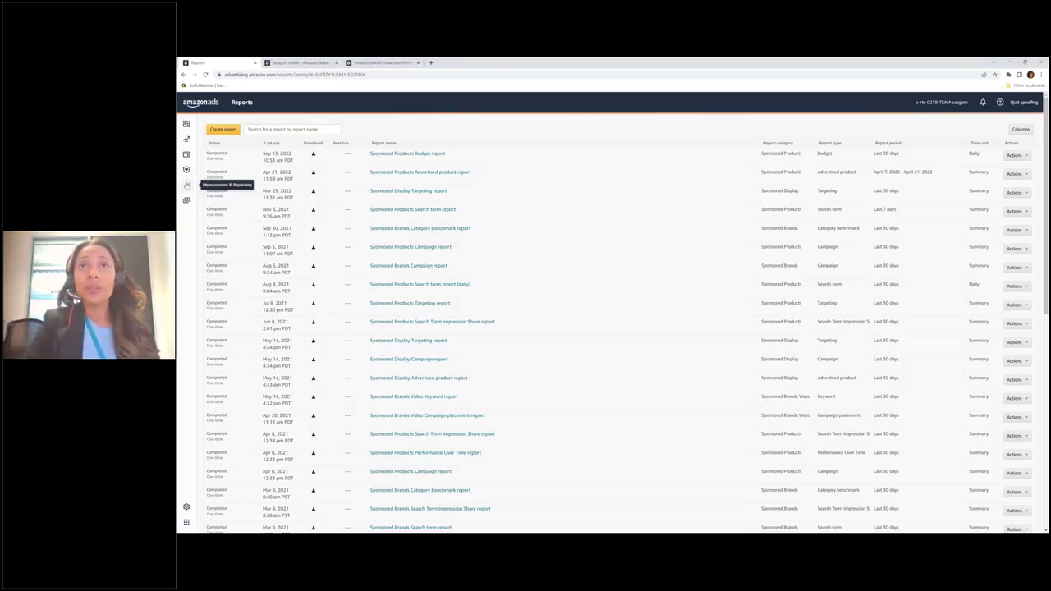
Read the introductory Sponsored Products article in the Sponsored Ads and Stores Support Center
{"action": "left_click", "coordinate": [1000, 103]}
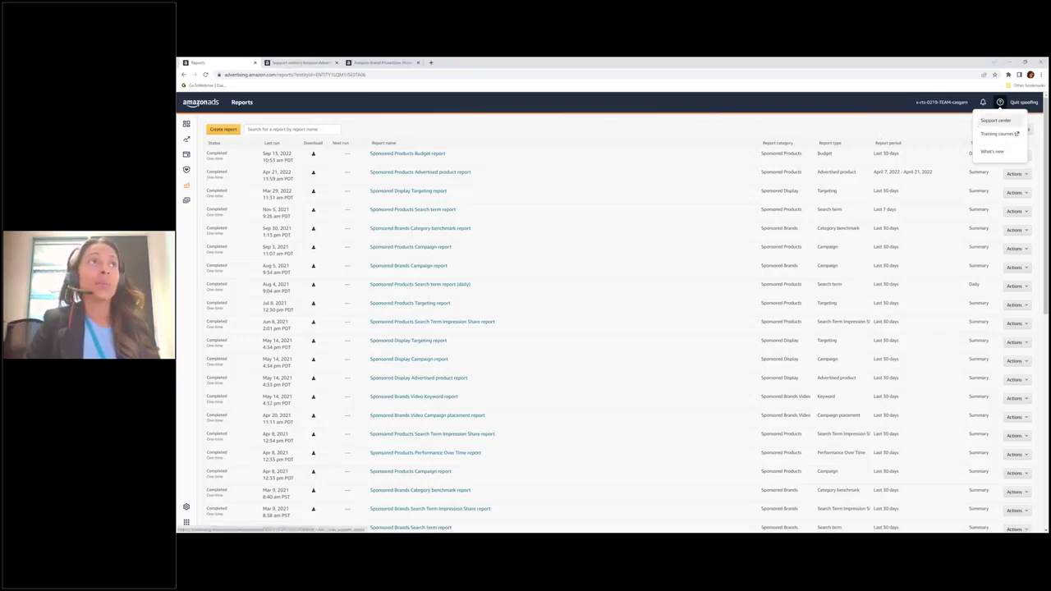
{"action": "left_click", "coordinate": [289, 64]}
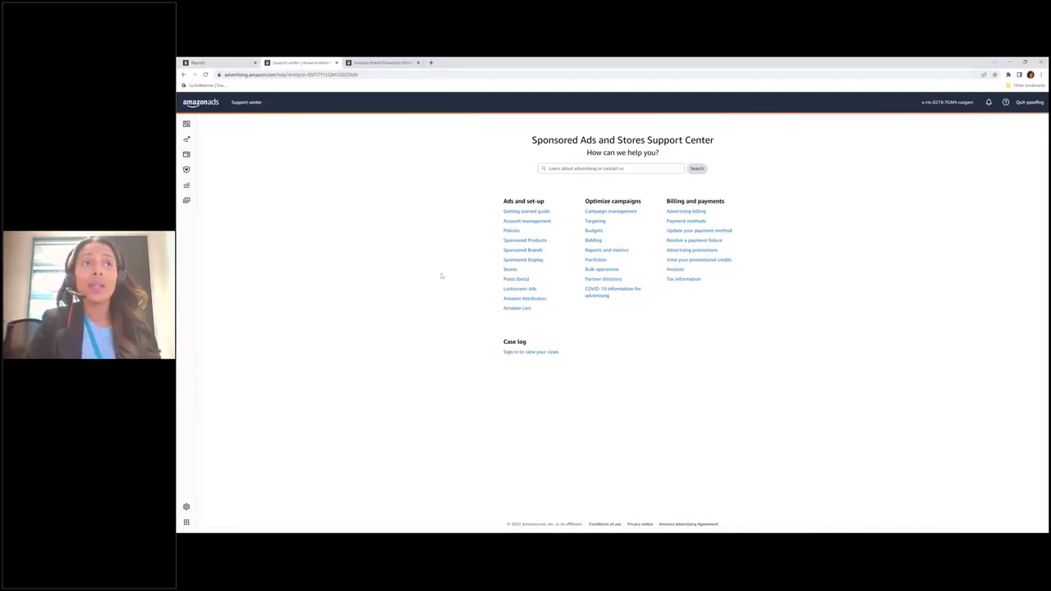
{"action": "left_click", "coordinate": [519, 241]}
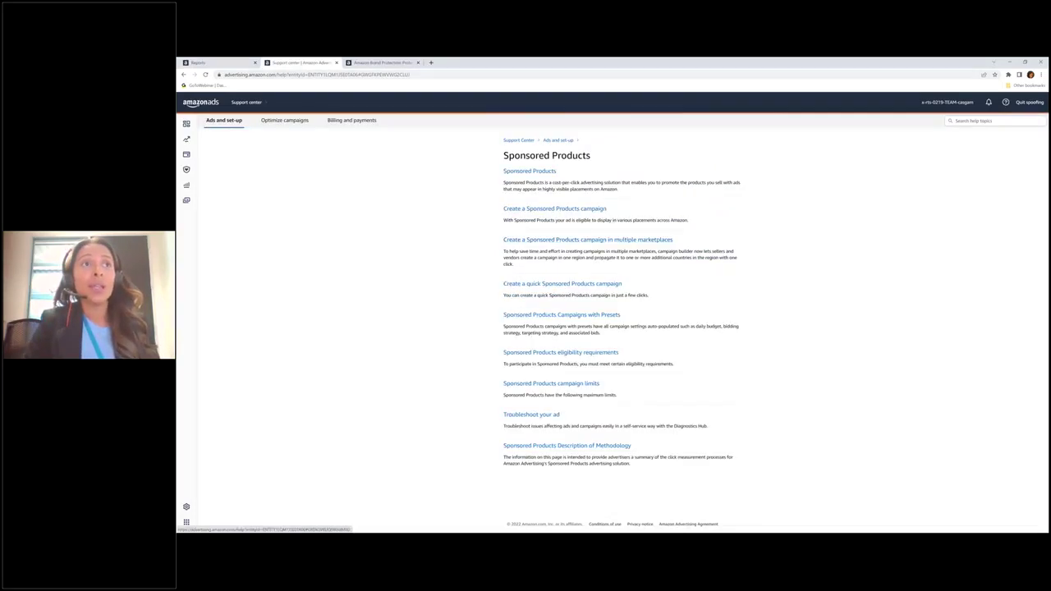
{"action": "left_click", "coordinate": [530, 171]}
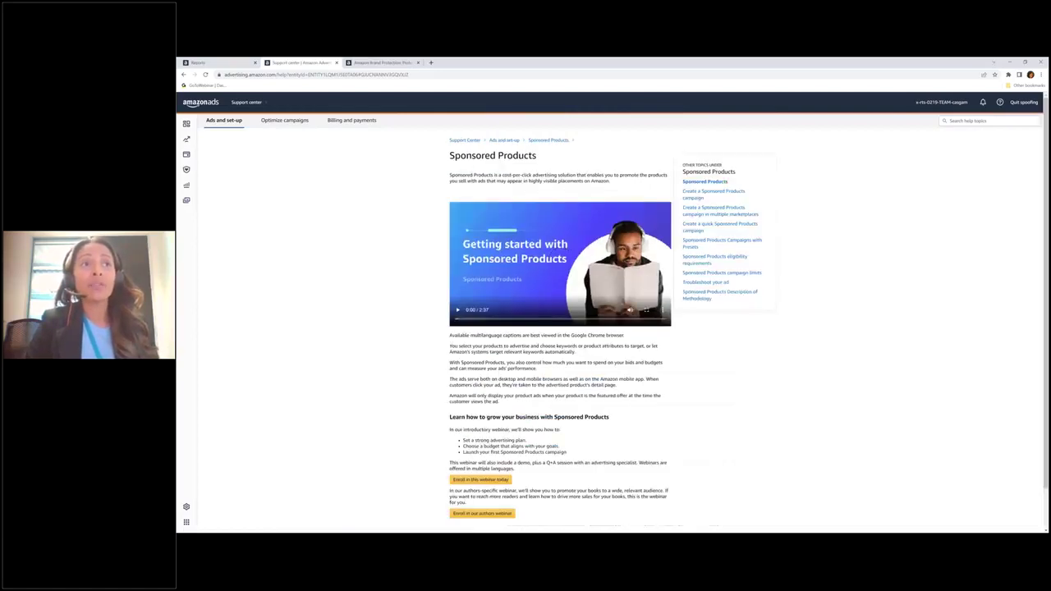
{"action": "scroll", "coordinate": [558, 373], "scroll_direction": "down", "scroll_amount": 1}
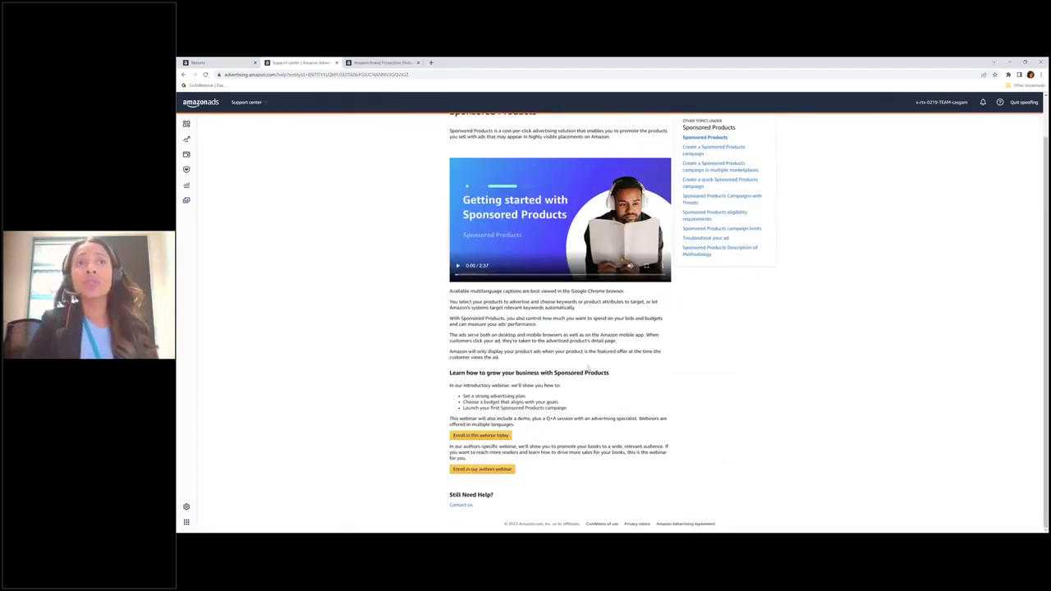
Start a support contact request with the category Sponsored Products and the topic Editing a campaign
{"action": "left_click", "coordinate": [459, 506]}
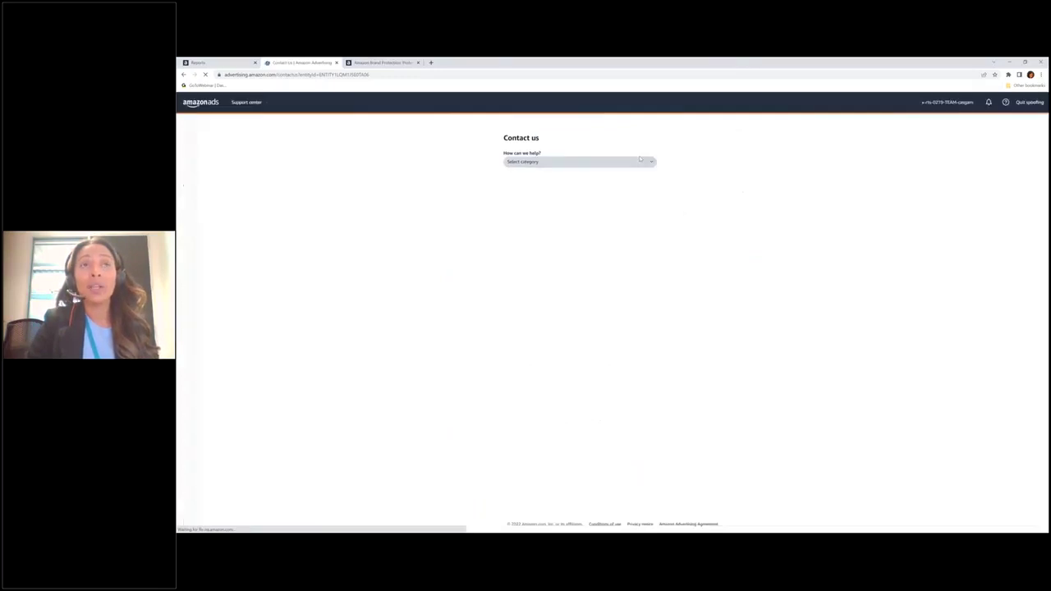
{"action": "left_click", "coordinate": [651, 163]}
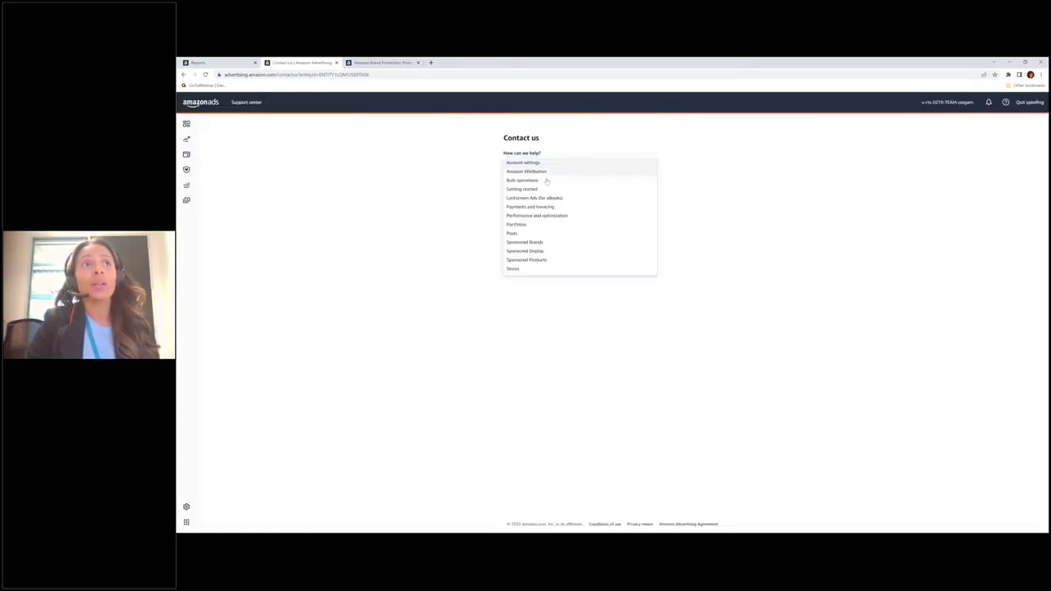
{"action": "left_click", "coordinate": [542, 260]}
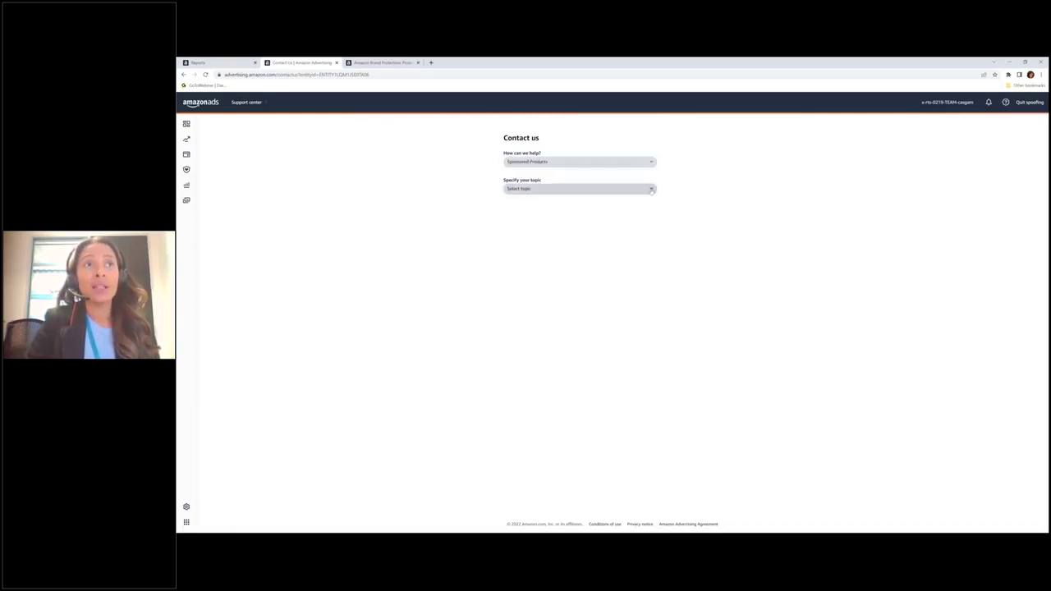
{"action": "left_click", "coordinate": [651, 190]}
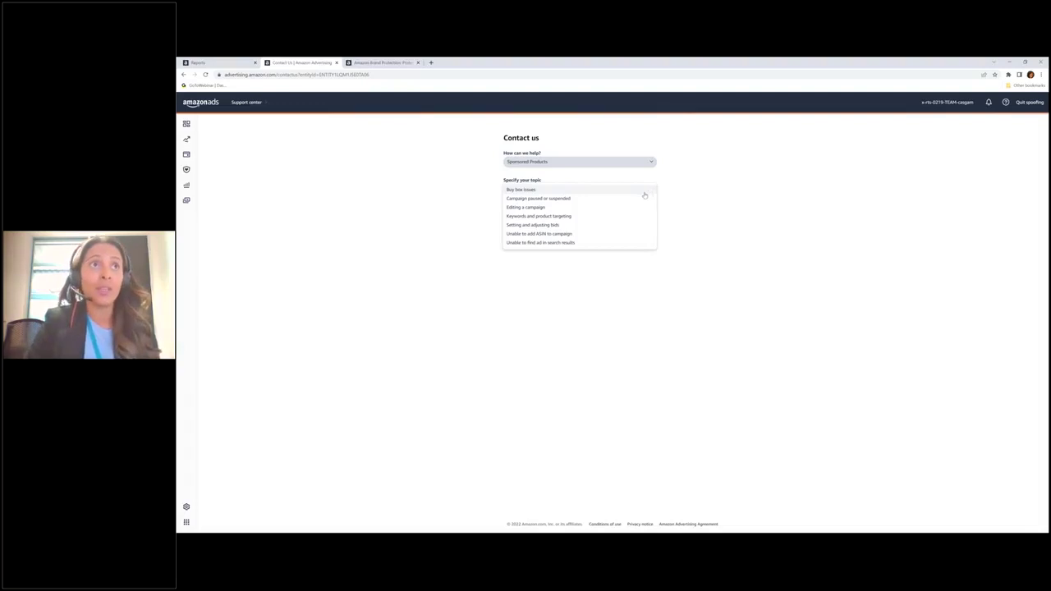
{"action": "left_click", "coordinate": [531, 208]}
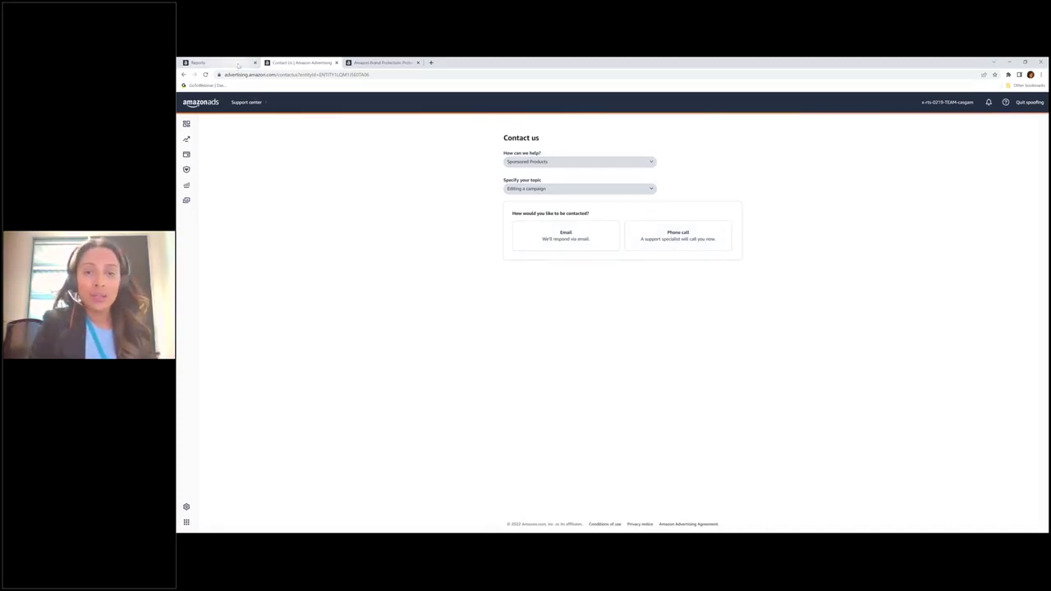
Go to the Brand Registry page on Amazon's brand services site and review how it protects a brand
{"action": "left_click", "coordinate": [238, 65]}
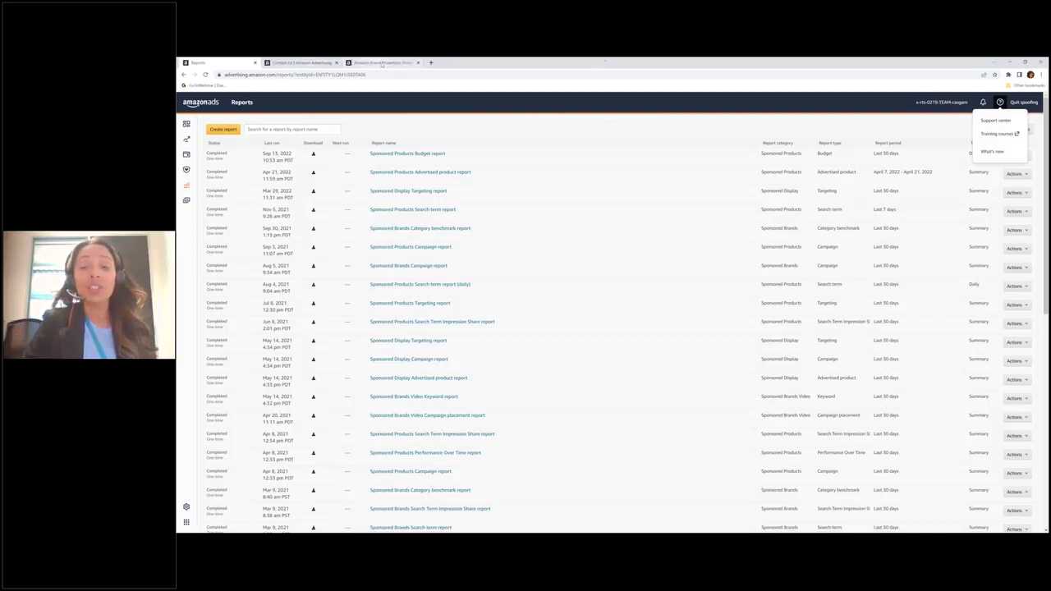
{"action": "left_click", "coordinate": [382, 62]}
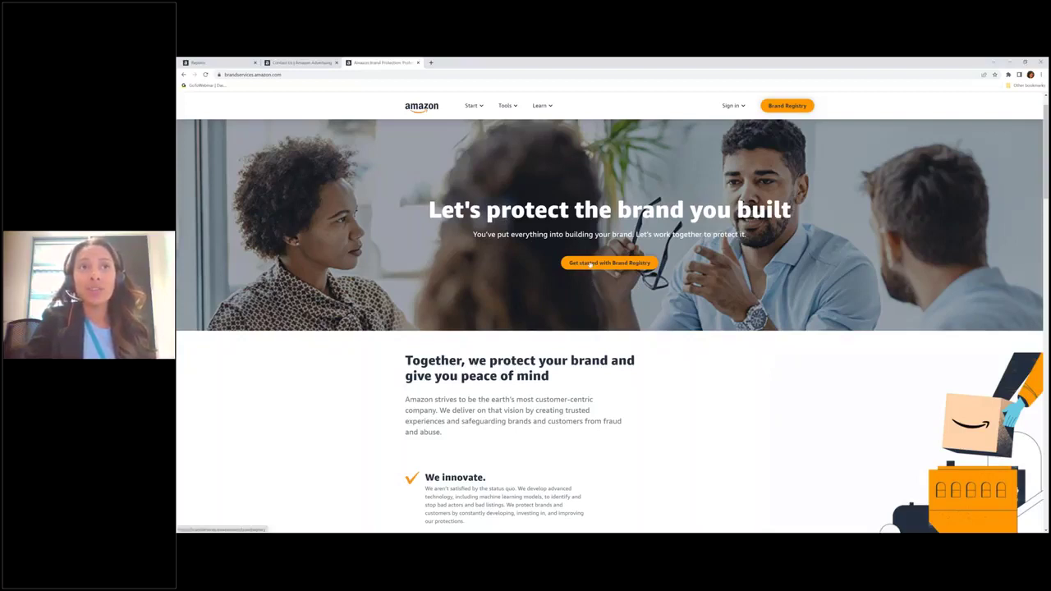
{"action": "left_click", "coordinate": [589, 264]}
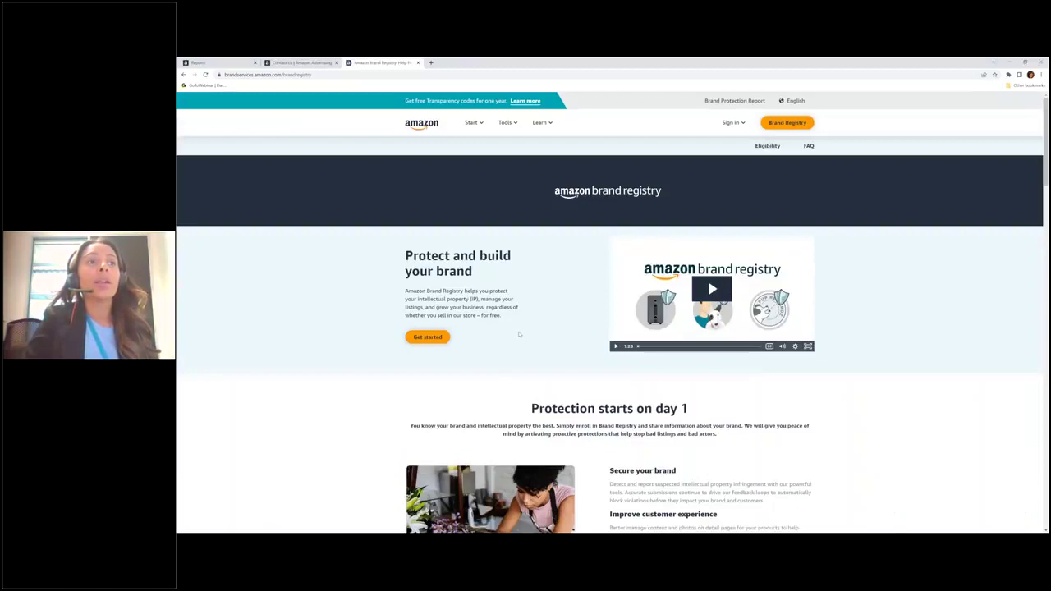
{"action": "scroll", "coordinate": [493, 336], "scroll_direction": "down", "scroll_amount": 1}
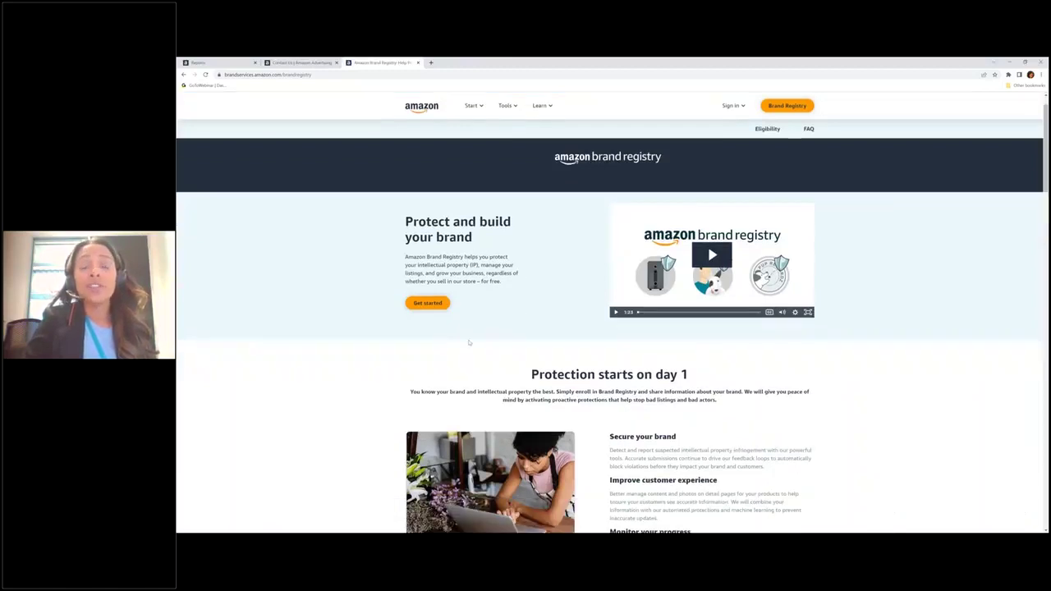
{"action": "scroll", "coordinate": [469, 343], "scroll_direction": "down", "scroll_amount": 3}
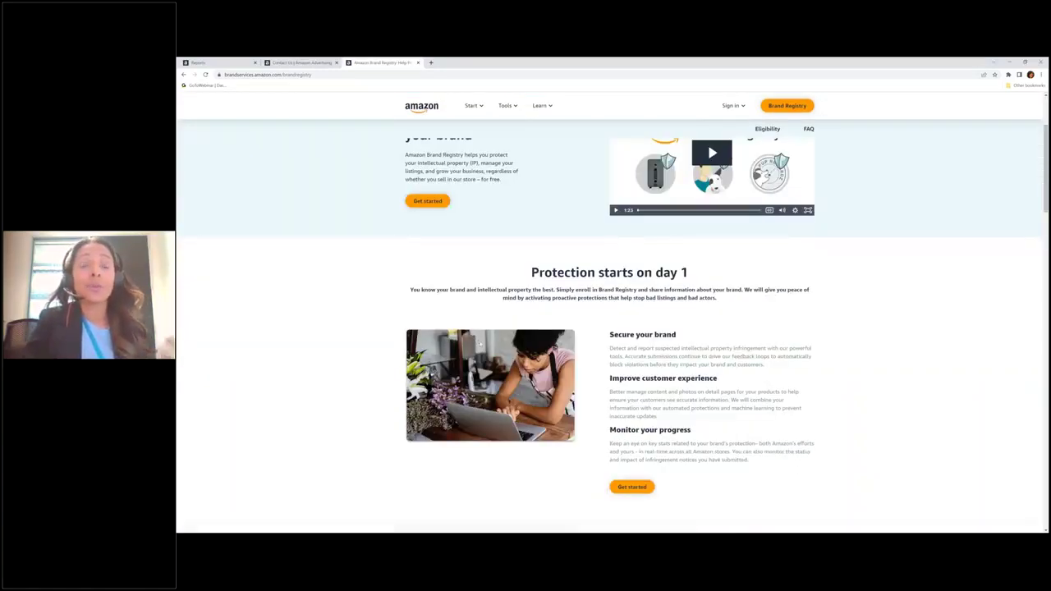
Review the Brand Registry enrollment eligibility requirements, including the list of country-specific requirements
{"action": "left_click", "coordinate": [432, 202]}
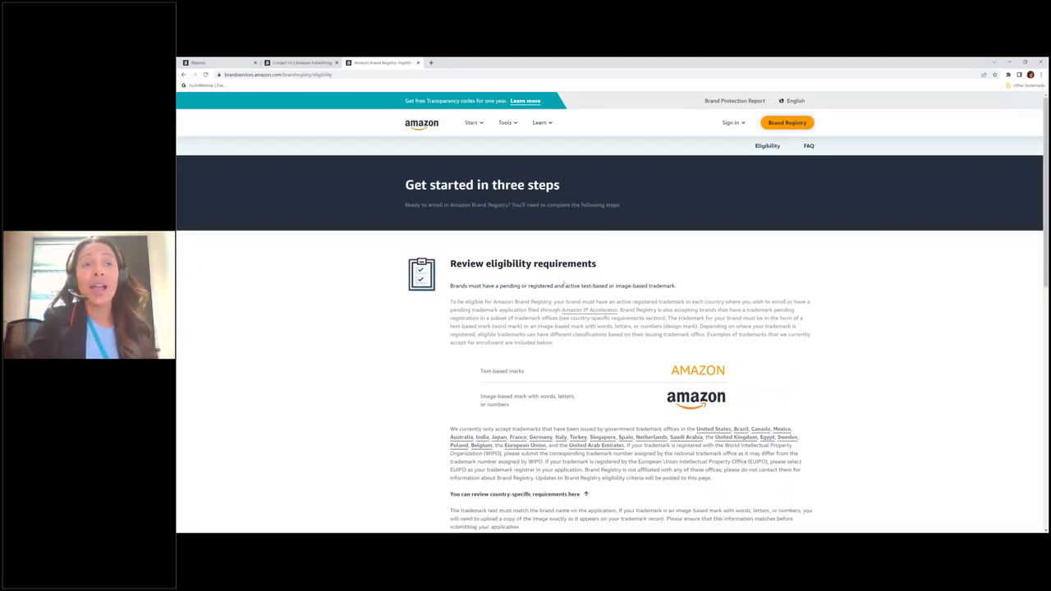
{"action": "scroll", "coordinate": [564, 285], "scroll_direction": "down", "scroll_amount": 3}
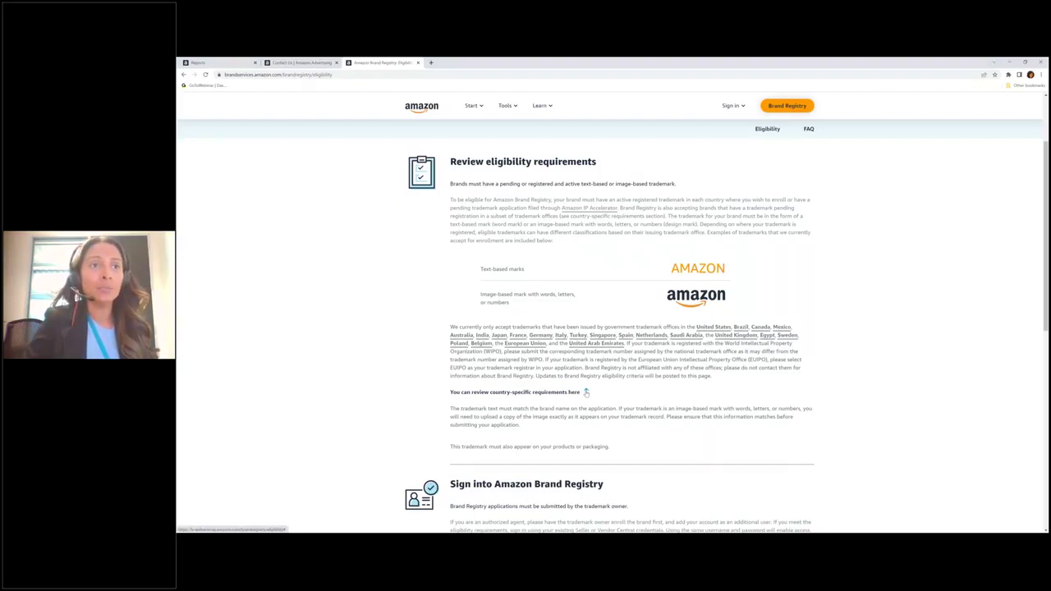
{"action": "left_click", "coordinate": [585, 393]}
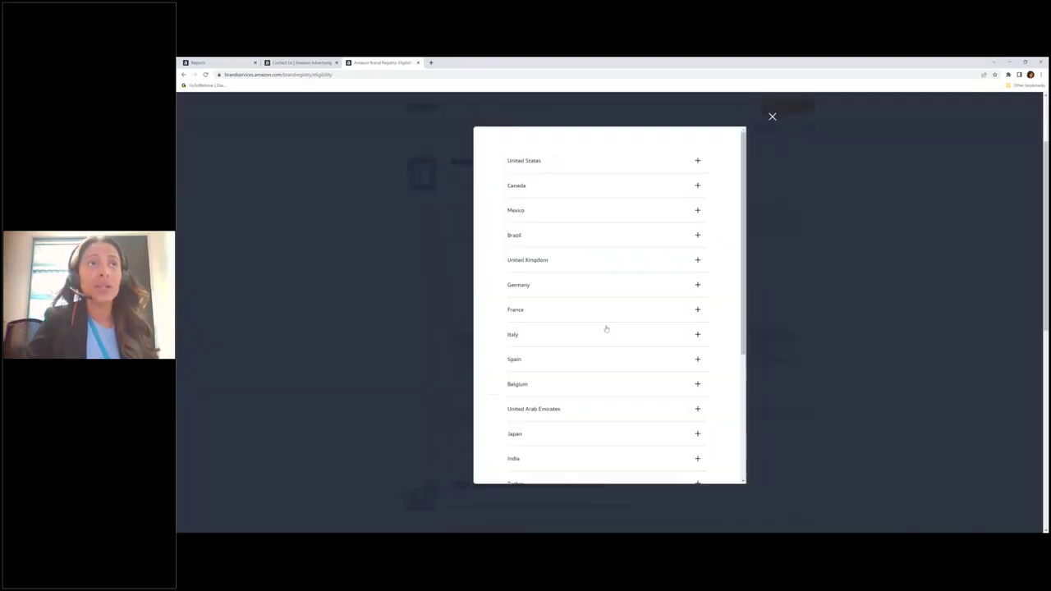
{"action": "left_click", "coordinate": [438, 314]}
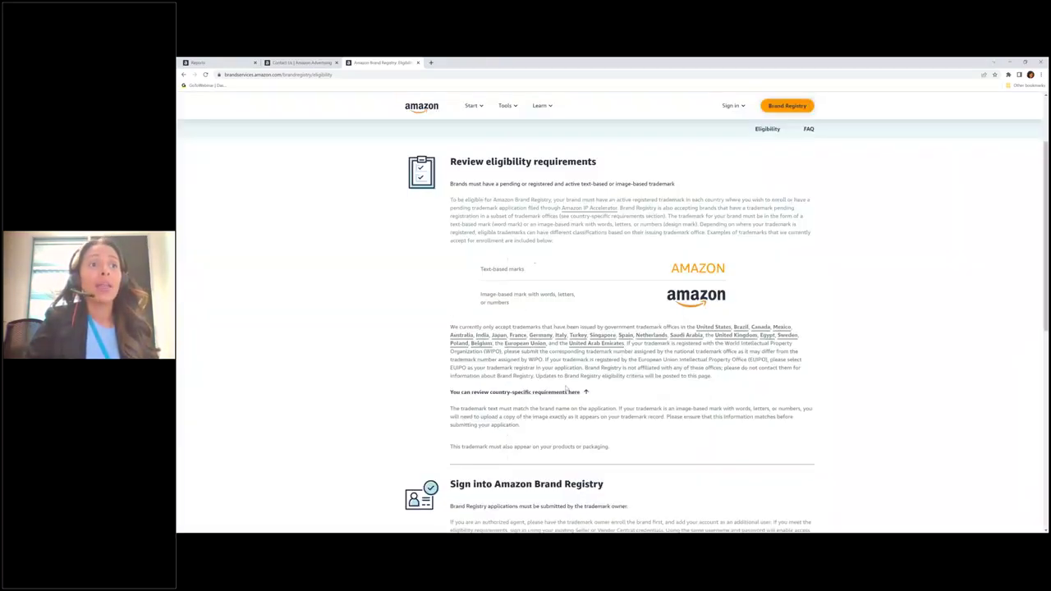
Review the Brand Registry sign-in and brand enrollment requirements, and select the eligibility page's web address for sharing
{"action": "scroll", "coordinate": [566, 389], "scroll_direction": "down", "scroll_amount": 2}
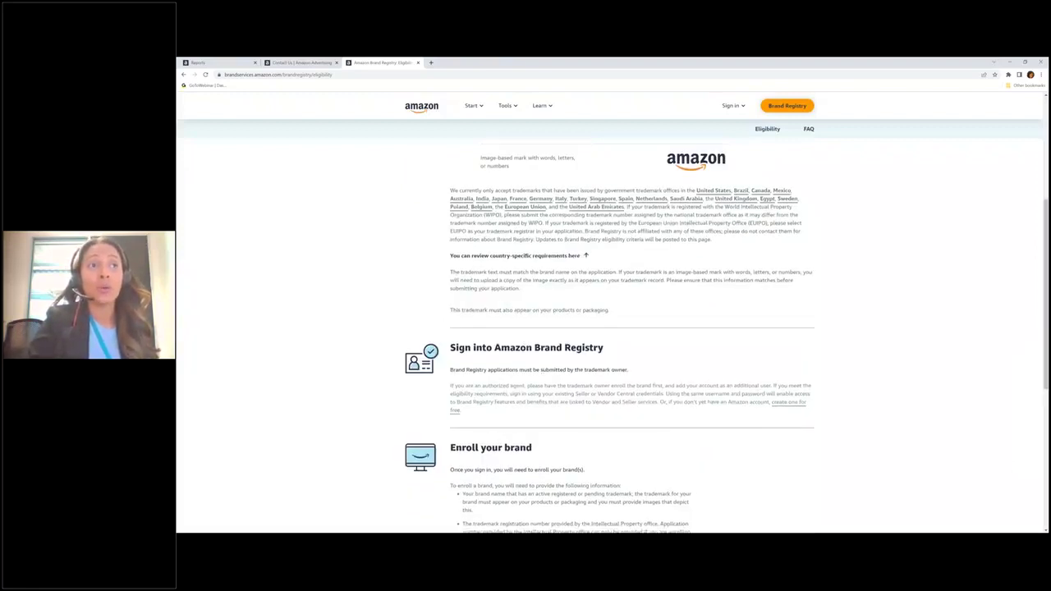
{"action": "scroll", "coordinate": [542, 370], "scroll_direction": "down", "scroll_amount": 2}
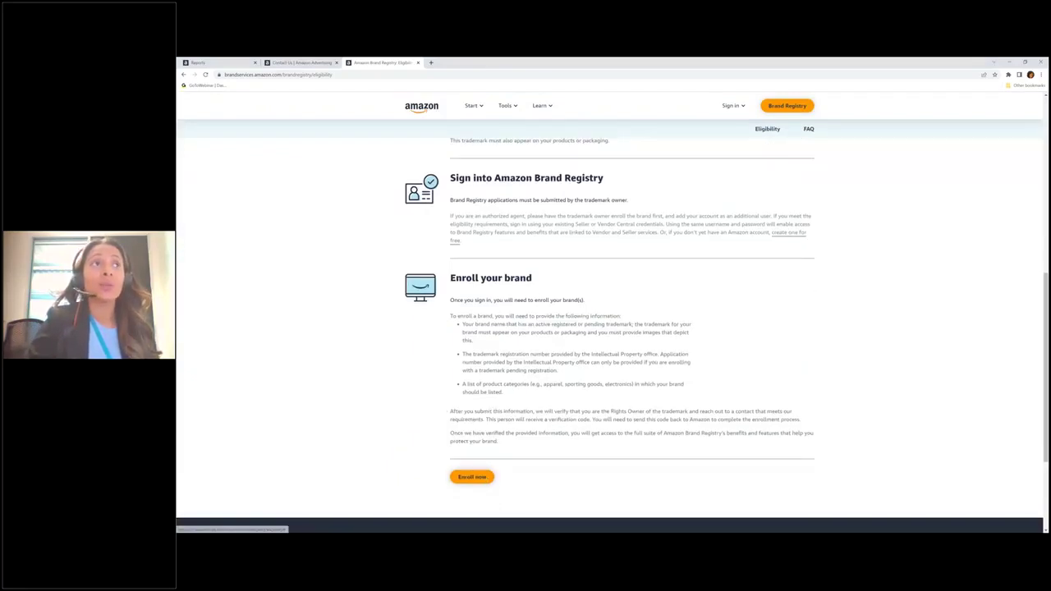
{"action": "left_click", "coordinate": [446, 75]}
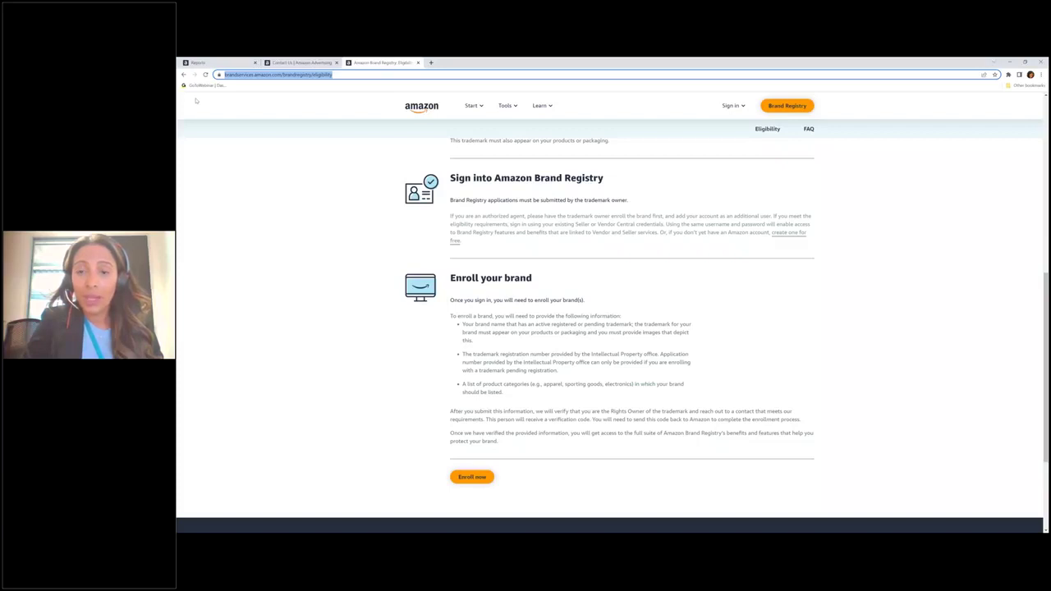
{"action": "key", "text": "alt+Tab"}
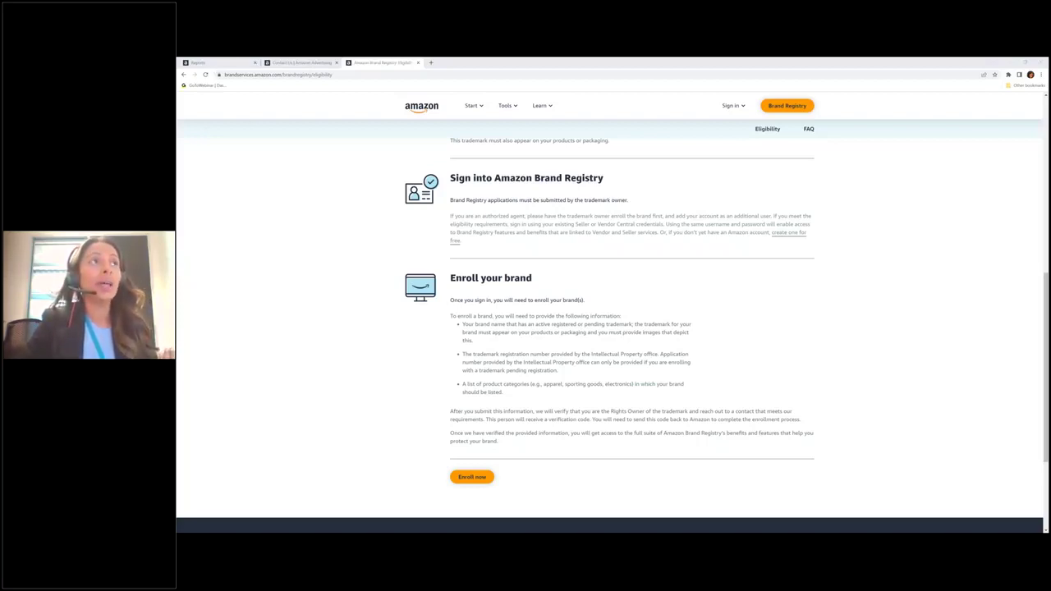
Go from the Amazon Ads reports to Campaign manager and open the campaign "Manual Campaign: 4+ Cleanser and Conditioner Sets (1) Copy 2 Copy 1"
{"action": "left_click", "coordinate": [202, 63]}
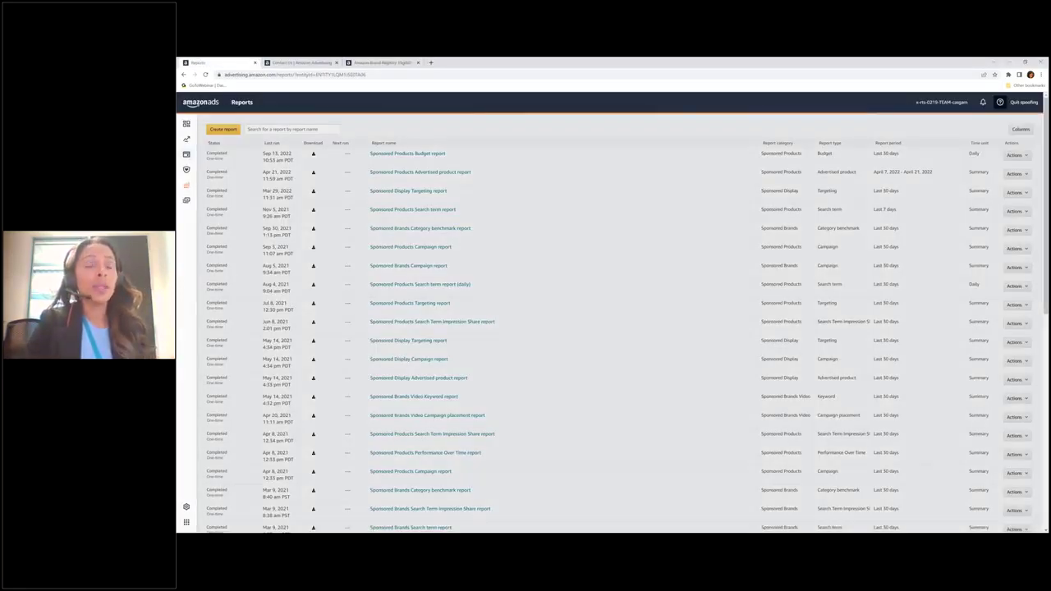
{"action": "mouse_move", "coordinate": [186, 139]}
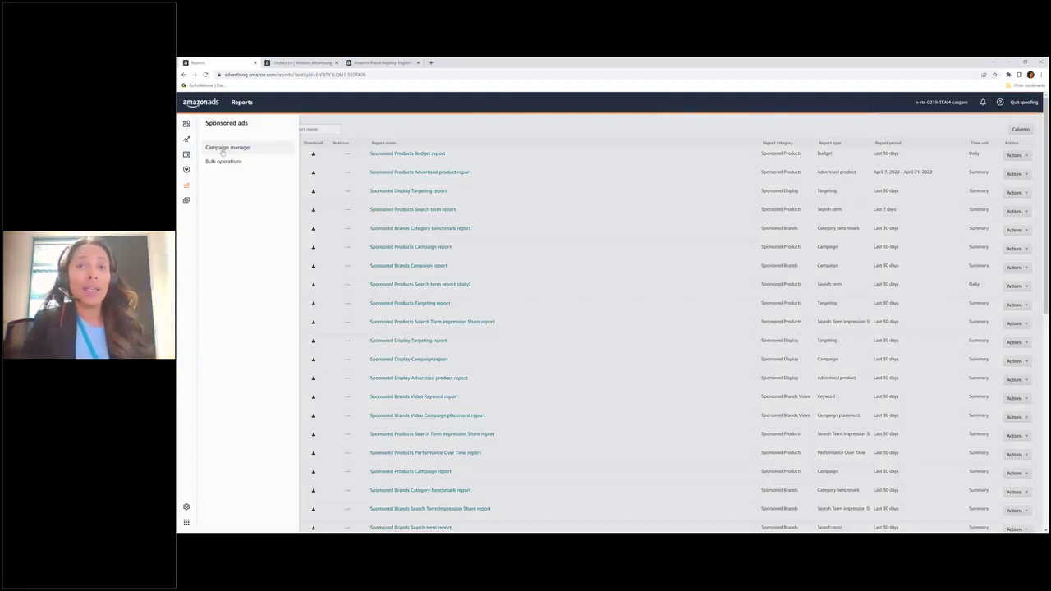
{"action": "left_click", "coordinate": [226, 148]}
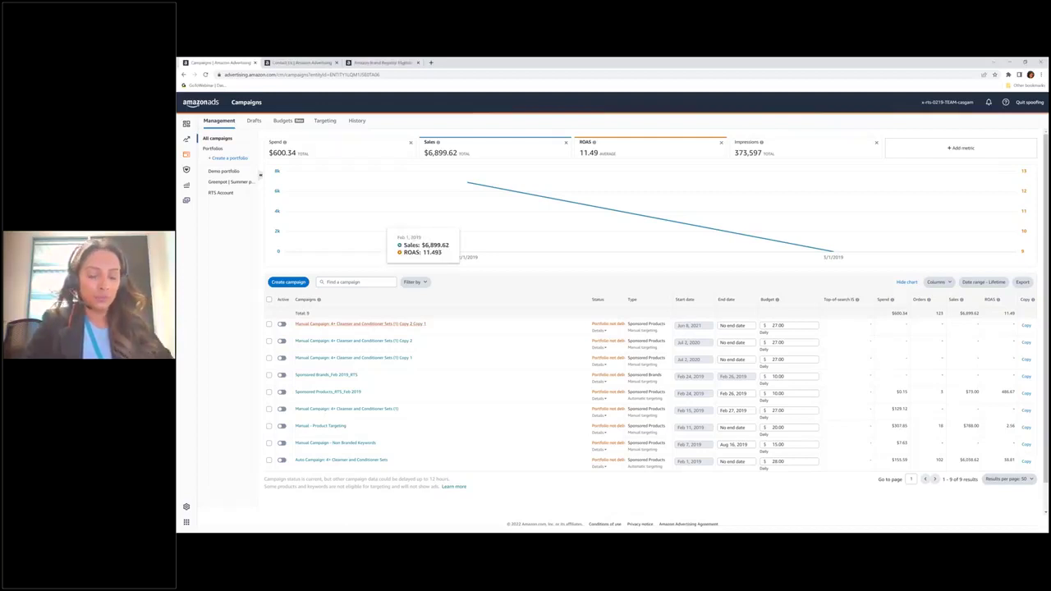
{"action": "left_click", "coordinate": [361, 324]}
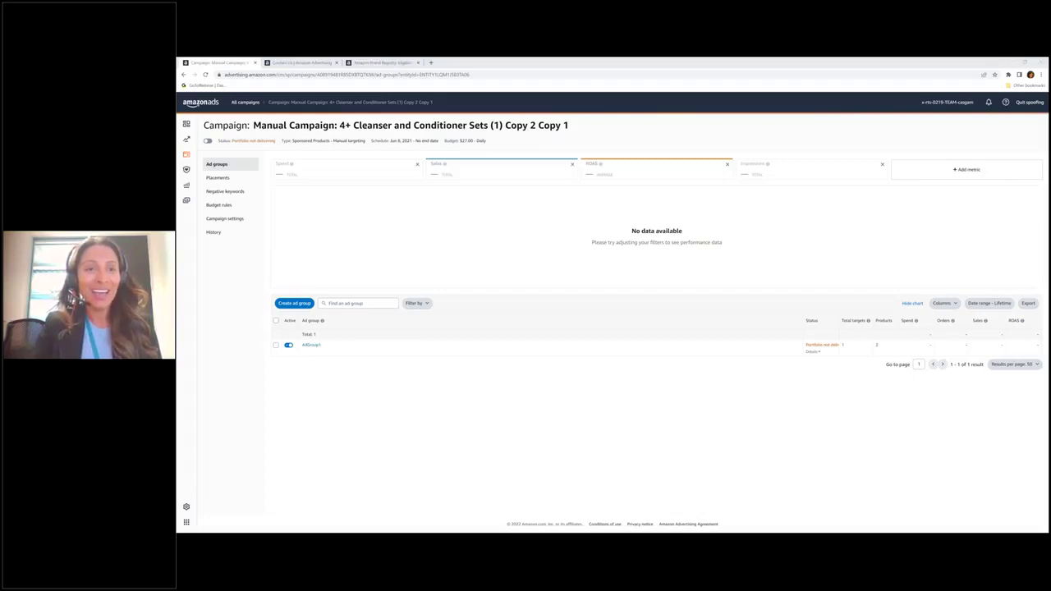
Switch to the slide presentation and advance from the Questions slide to the closing Thank you slide
{"action": "key", "text": "alt+Tab"}
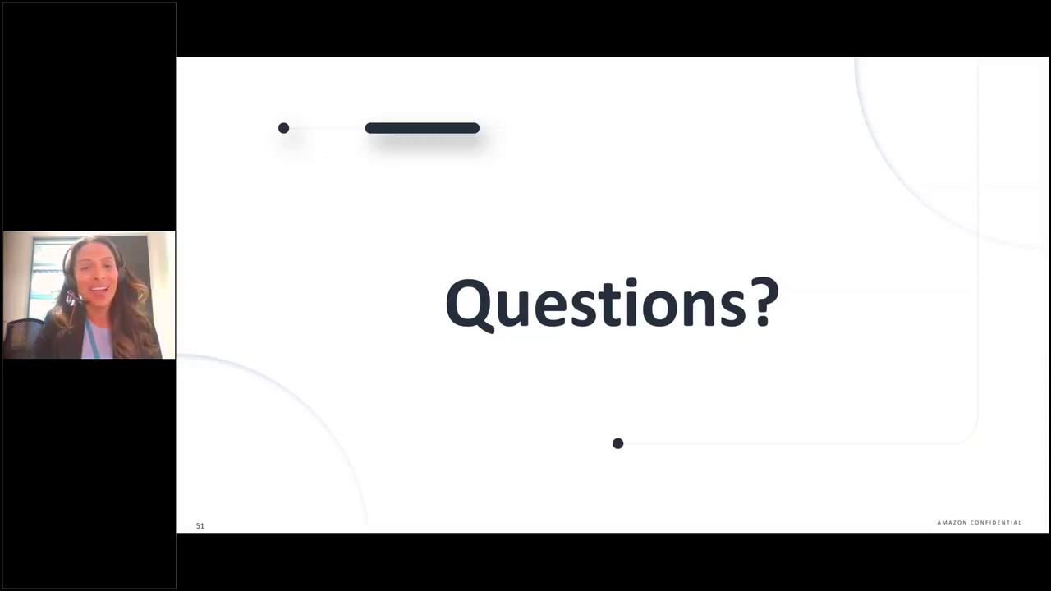
{"action": "key", "text": "Right"}
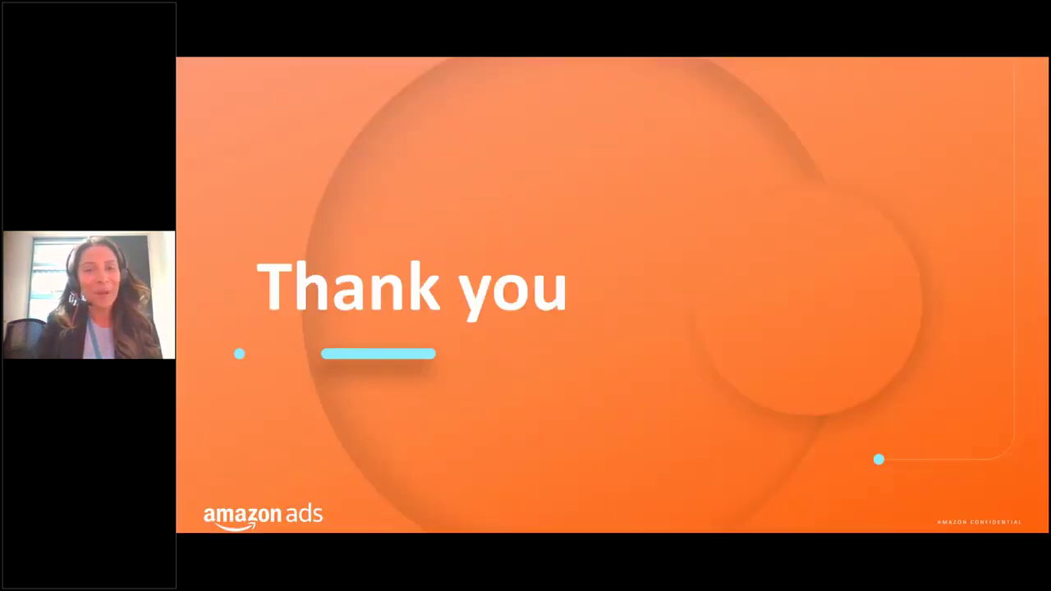